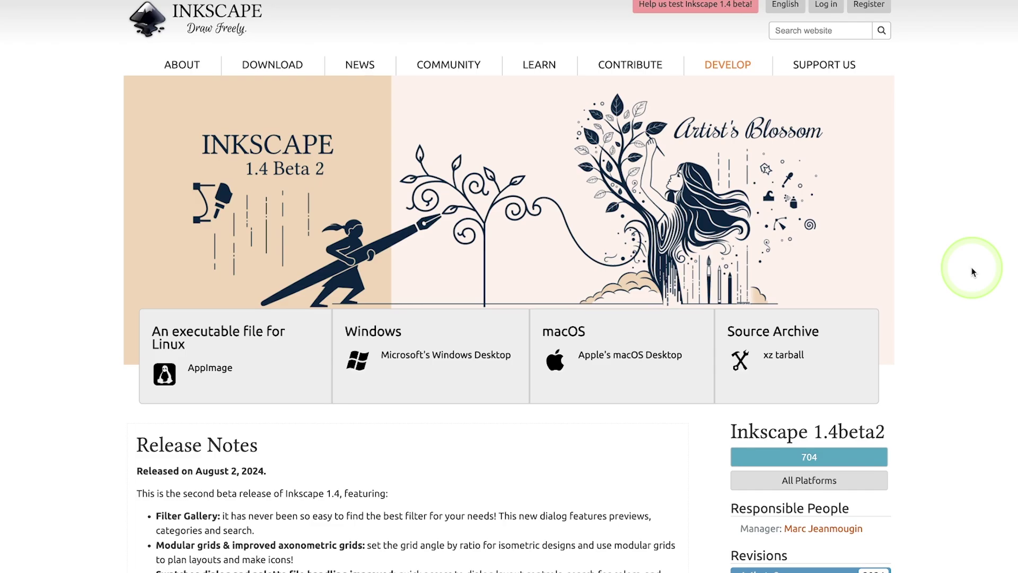
# Scroll the Inkscape 1.4 Beta 2 page down and back up to the release notes
pyautogui.scroll(-8, 973, 272)
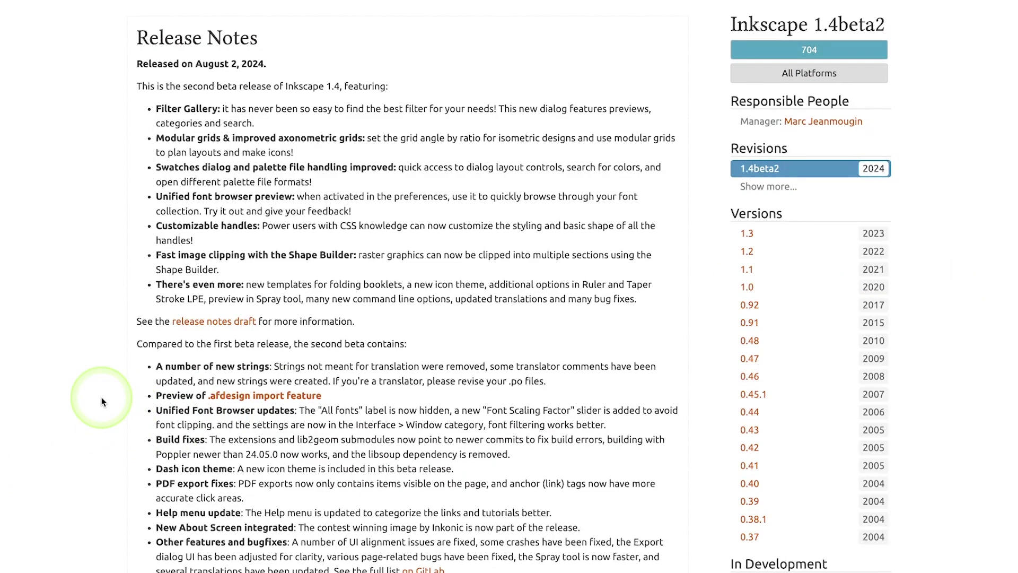
pyautogui.scroll(1, 101, 401)
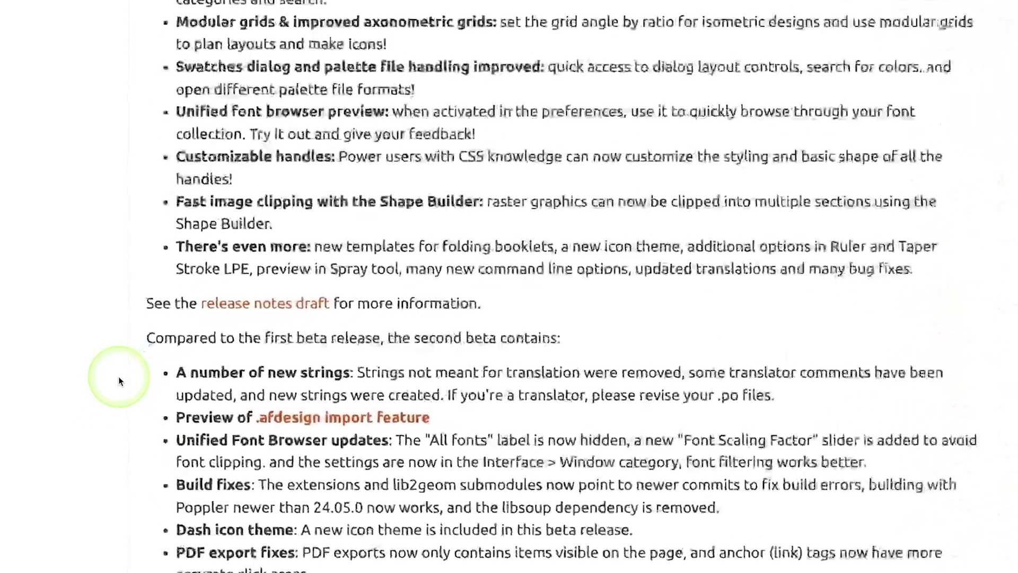
# Highlight the 'Fast image clipping with the Shape Builder' bullet in the release notes
pyautogui.moveTo(181, 417); pyautogui.dragTo(499, 426)
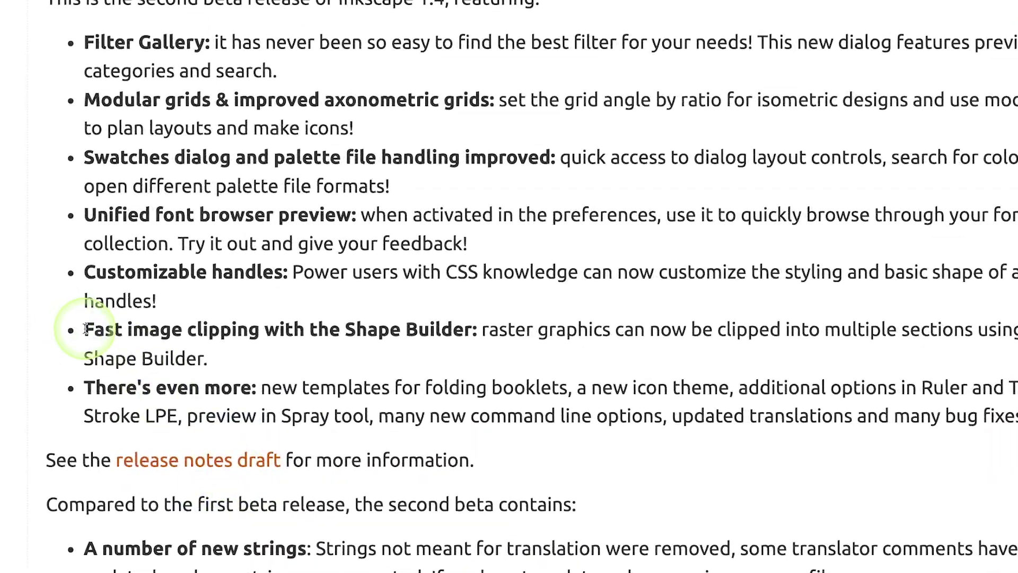
pyautogui.moveTo(84, 329); pyautogui.dragTo(233, 373)
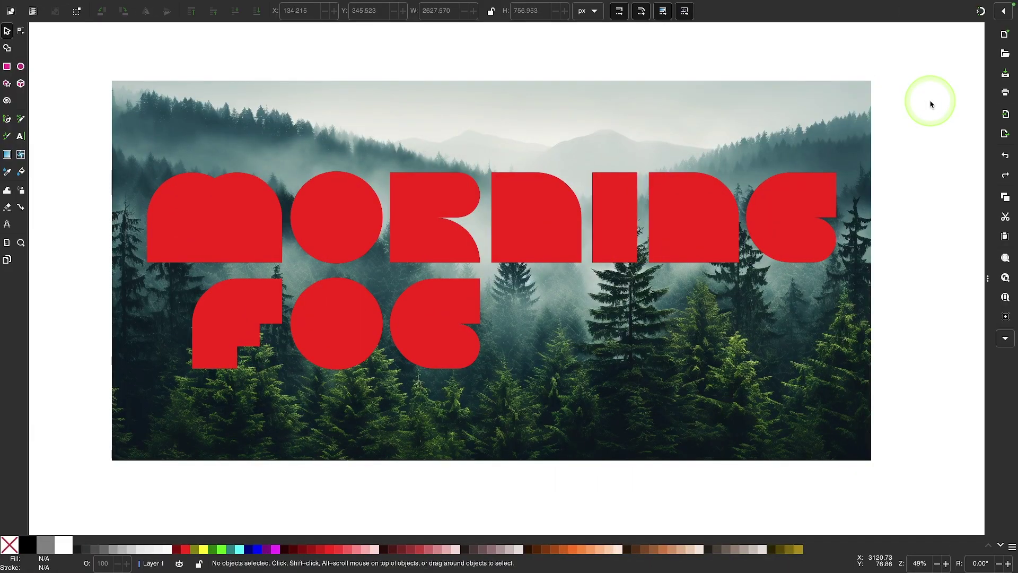
# Select the forest photo and the red N, R, O, M and F letters in turn
pyautogui.click(623, 122)
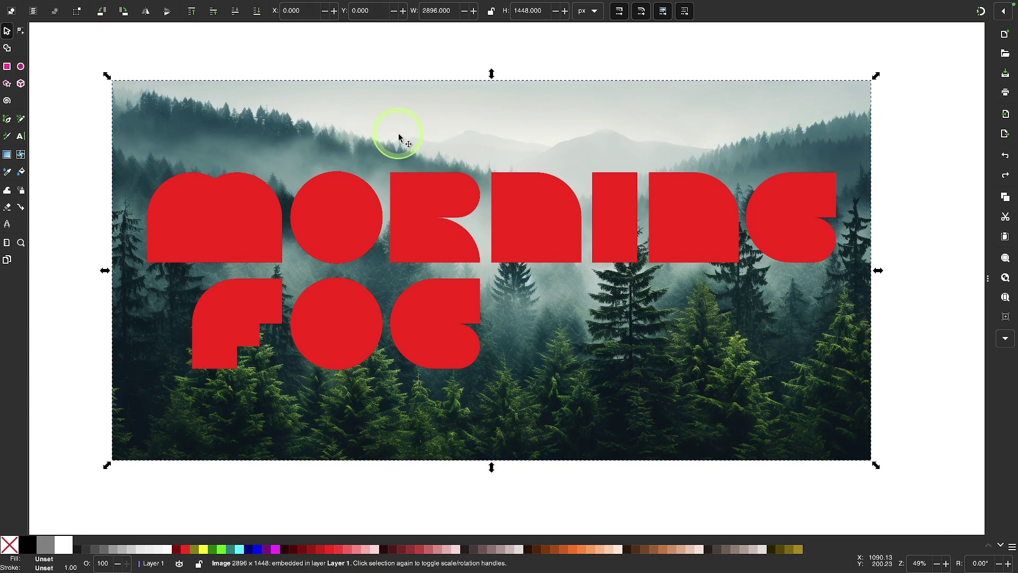
pyautogui.click(524, 223)
pyautogui.click(446, 236)
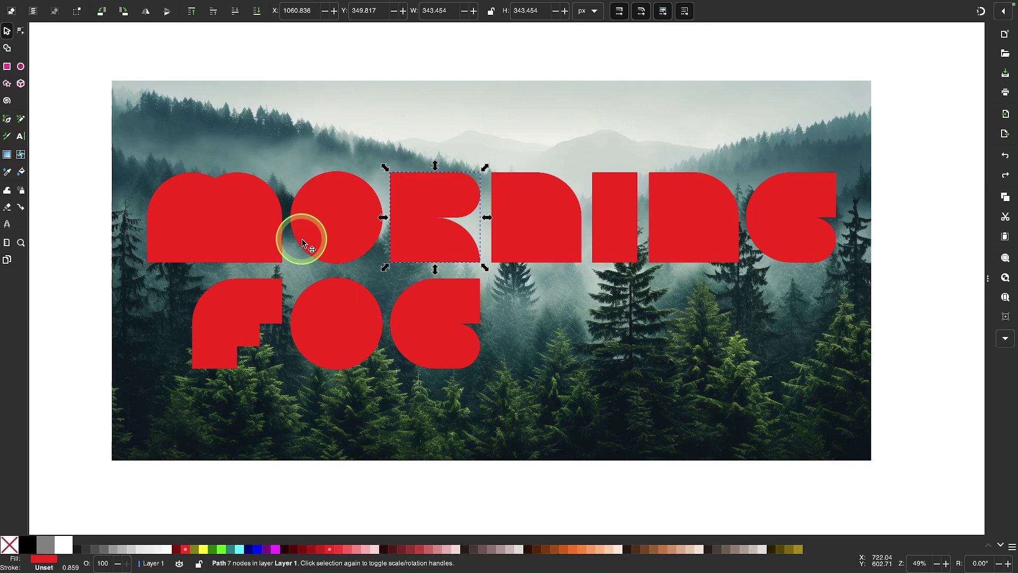
pyautogui.click(301, 239)
pyautogui.click(226, 233)
pyautogui.click(236, 294)
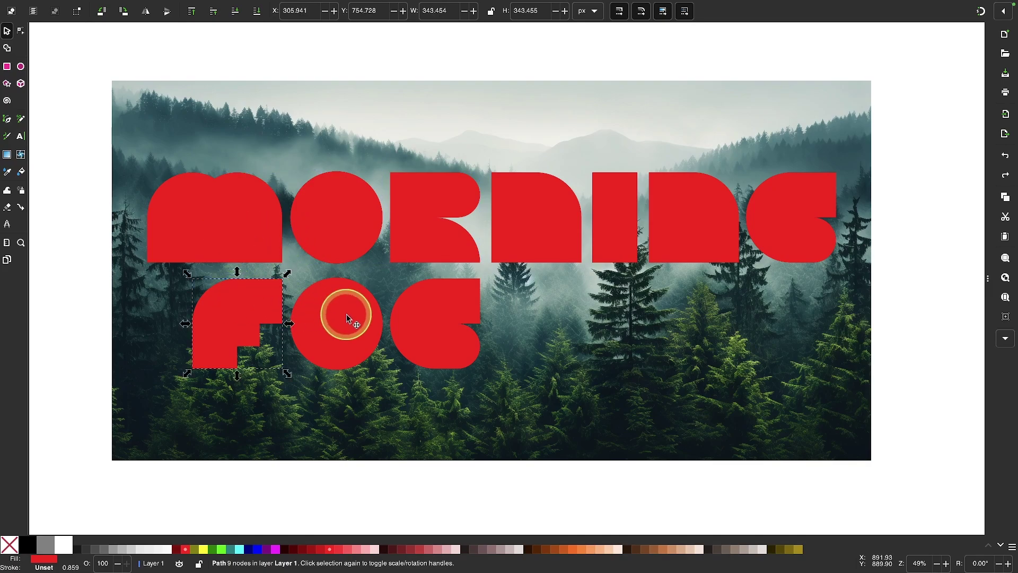
# Inspect the G, R, O, M and F path nodes, then select every object with Ctrl+A
pyautogui.doubleClick(421, 309)
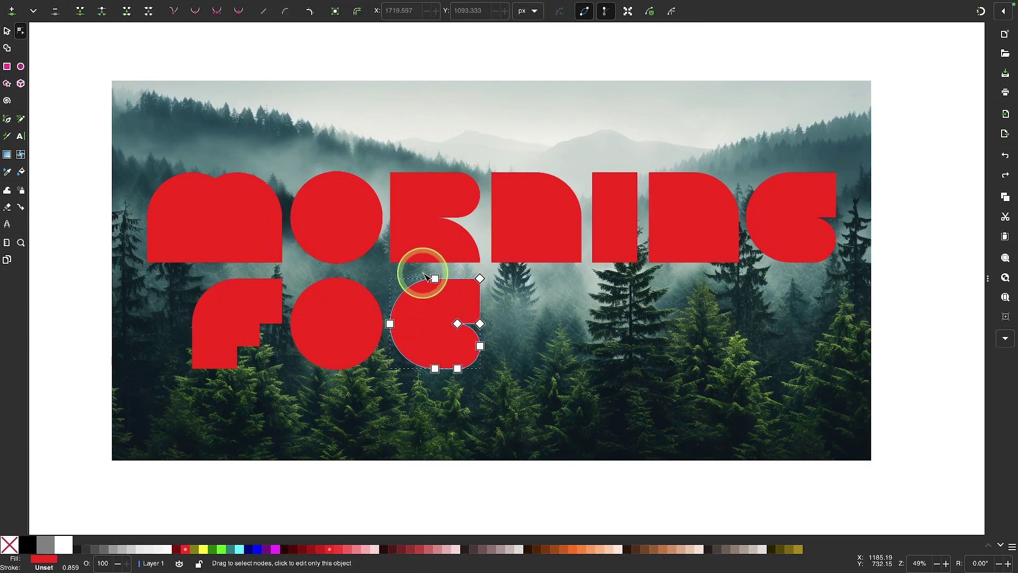
pyautogui.click(421, 239)
pyautogui.click(334, 220)
pyautogui.click(261, 227)
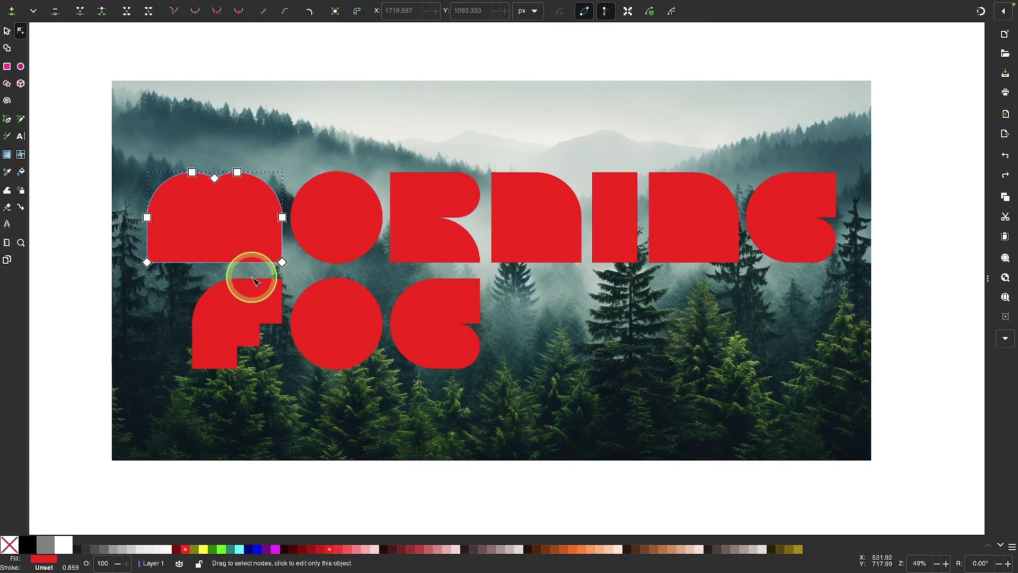
pyautogui.click(254, 312)
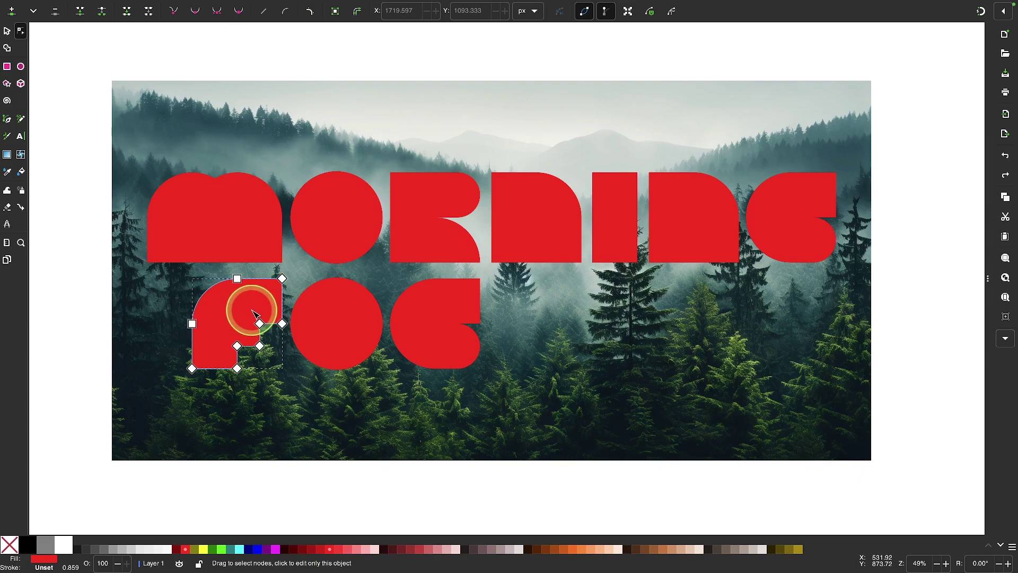
pyautogui.press('s')
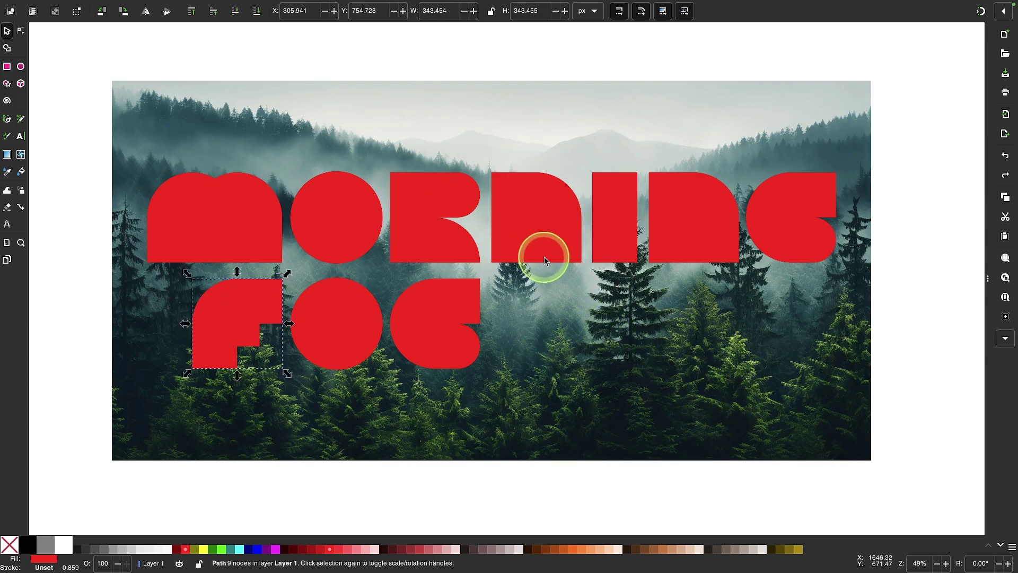
pyautogui.hotkey('ctrl', 'a')
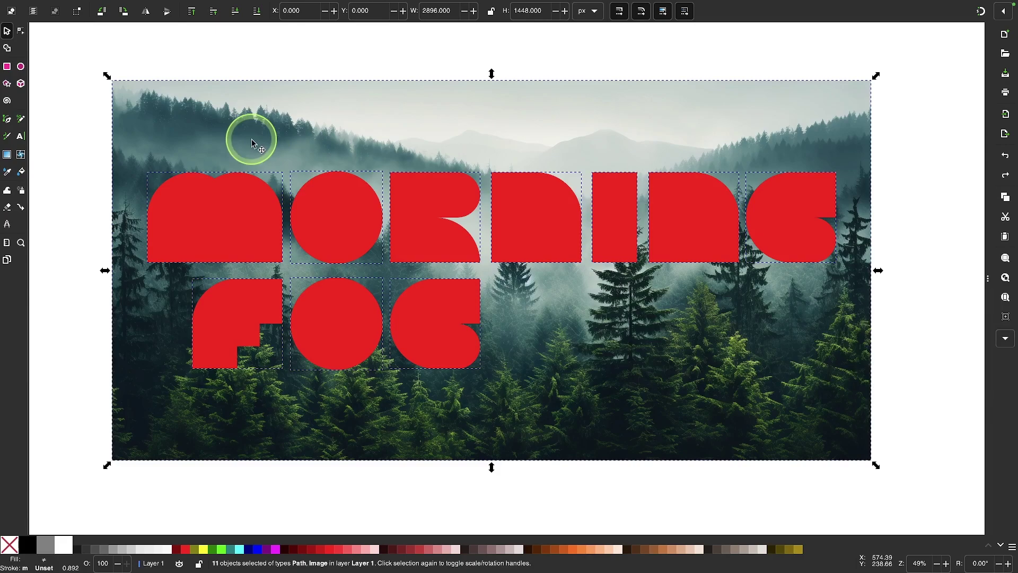
# With the Shape Builder, mark all MORNING letters and the F, O, G pieces for uniting, then switch to Delete mode
pyautogui.click(7, 49)
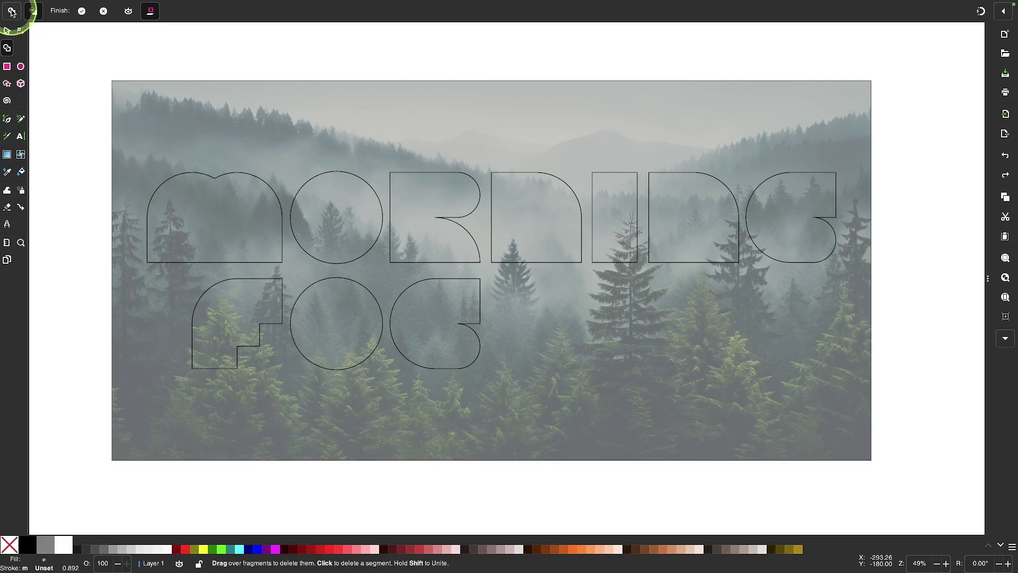
pyautogui.moveTo(252, 230)
pyautogui.mouseDown()
pyautogui.moveTo(615, 218)
pyautogui.moveTo(777, 227)
pyautogui.mouseUp()
pyautogui.moveTo(432, 332); pyautogui.dragTo(249, 304)
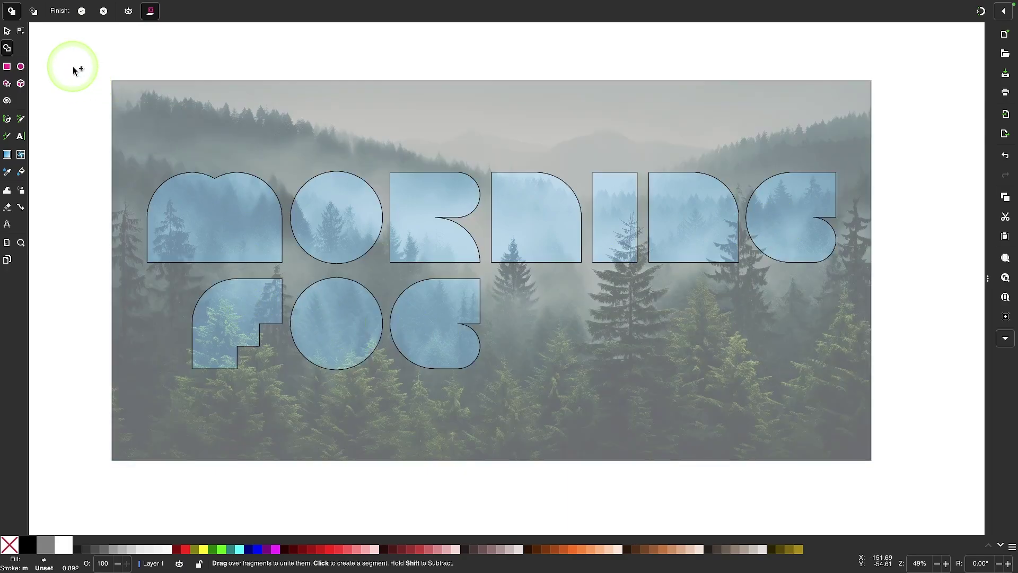
pyautogui.click(35, 13)
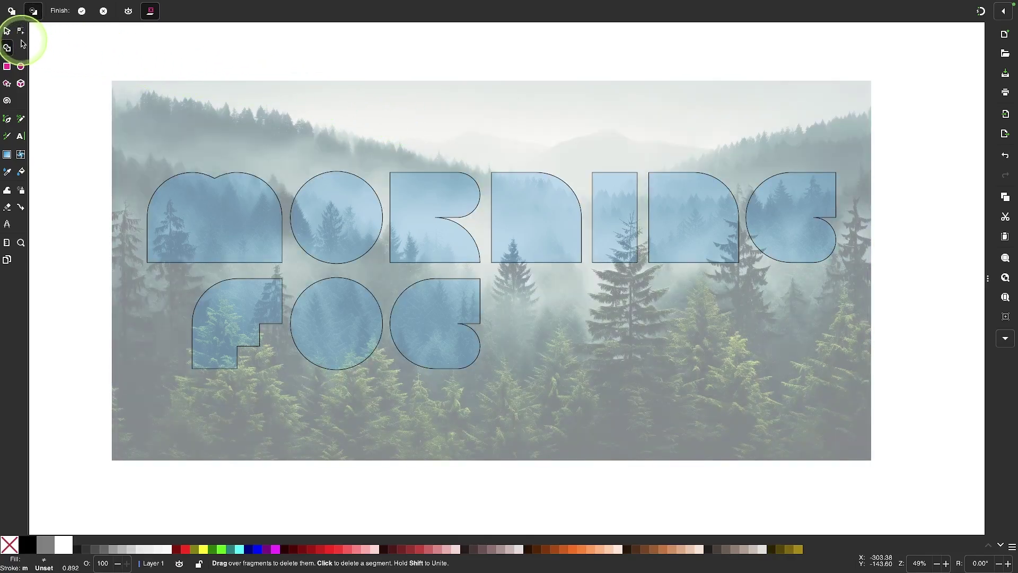
# Delete the background fragment around the letters and apply the Shape Builder result
pyautogui.click(711, 292)
pyautogui.press('Return')
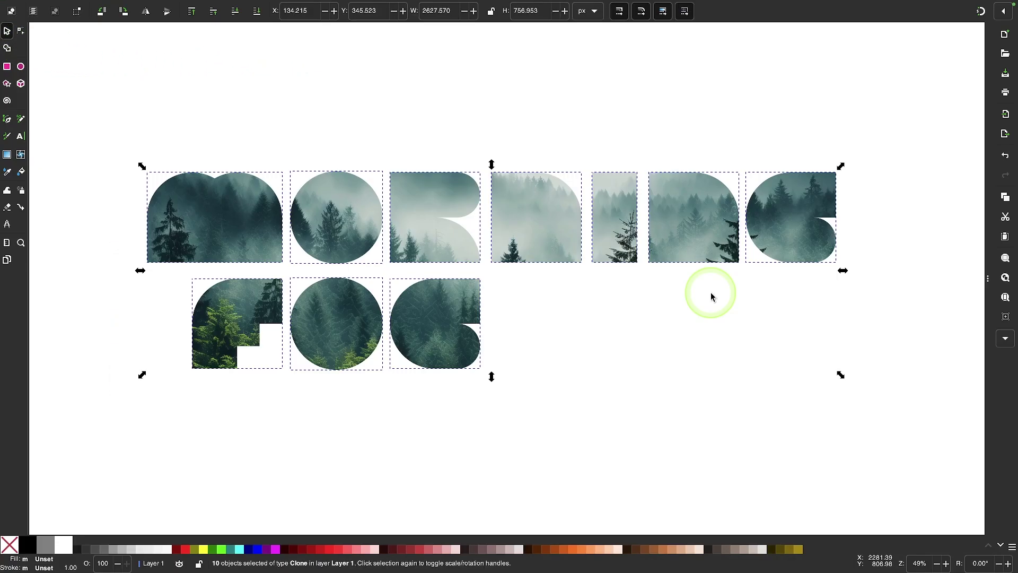
pyautogui.click(709, 353)
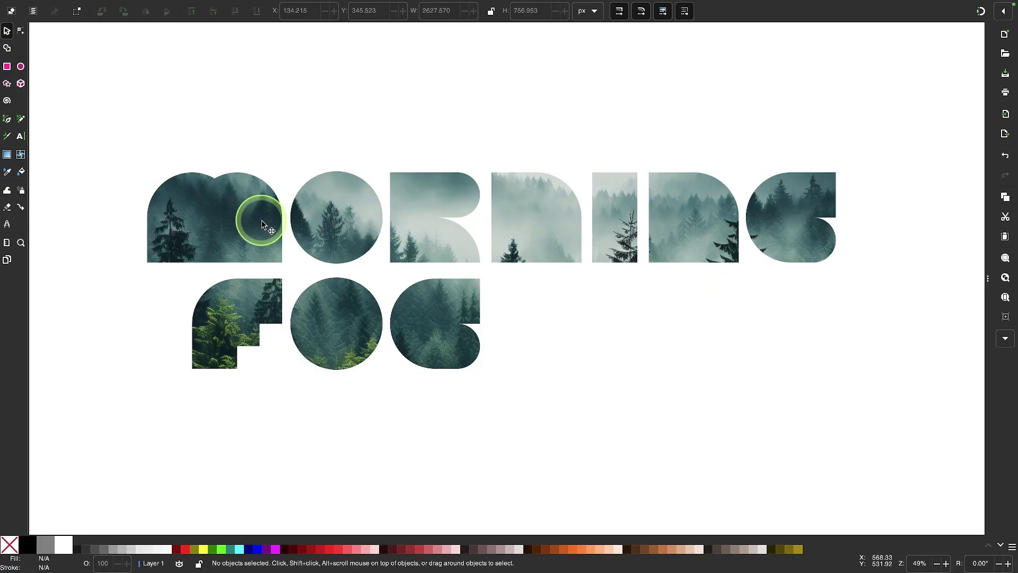
# Inspect the forest-filled N, R, O and G letter pieces one by one
pyautogui.click(693, 227)
pyautogui.click(552, 229)
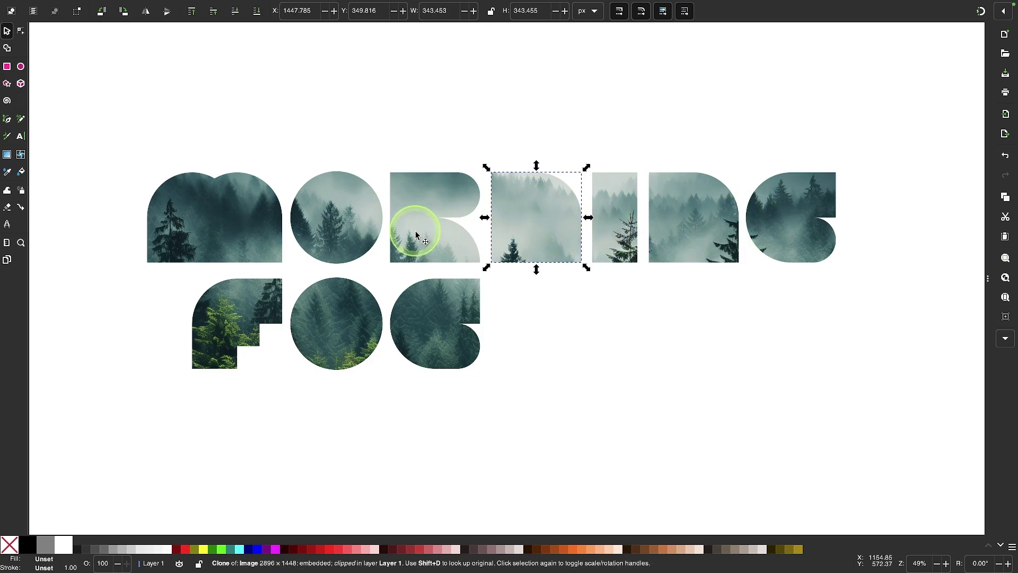
pyautogui.click(415, 231)
pyautogui.click(354, 230)
pyautogui.click(607, 393)
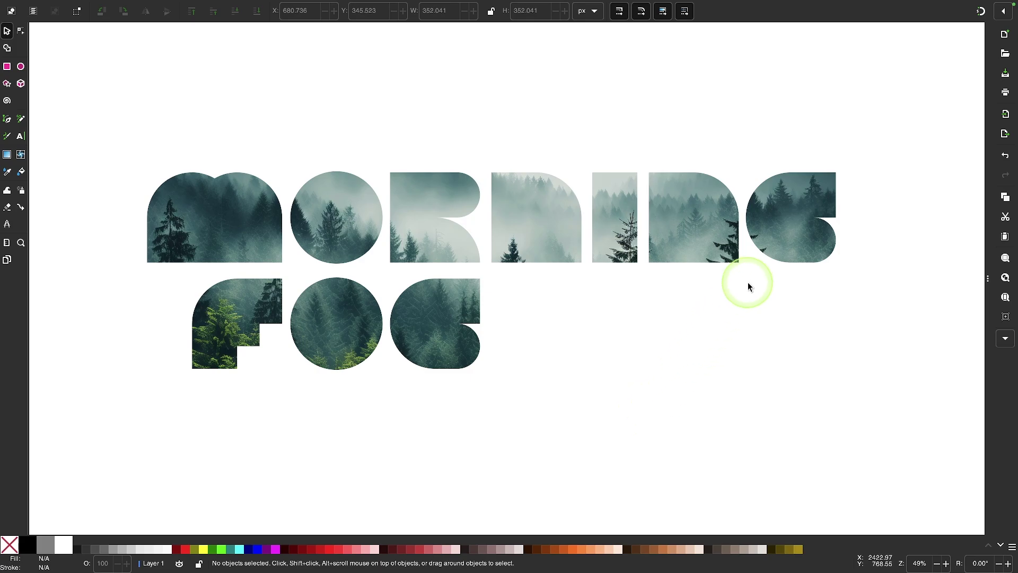
pyautogui.click(772, 234)
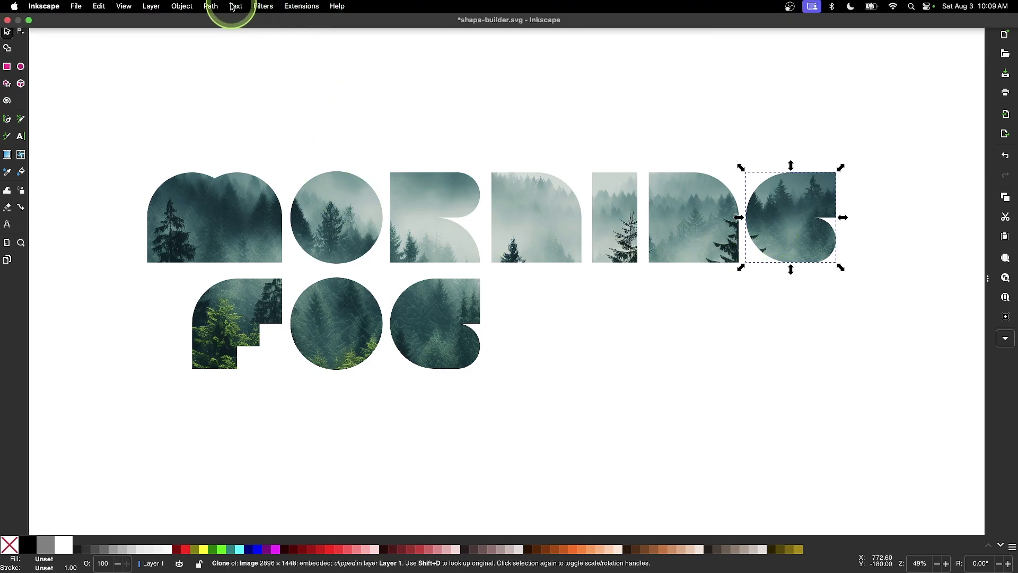
pyautogui.click(182, 6)
pyautogui.moveTo(236, 140)
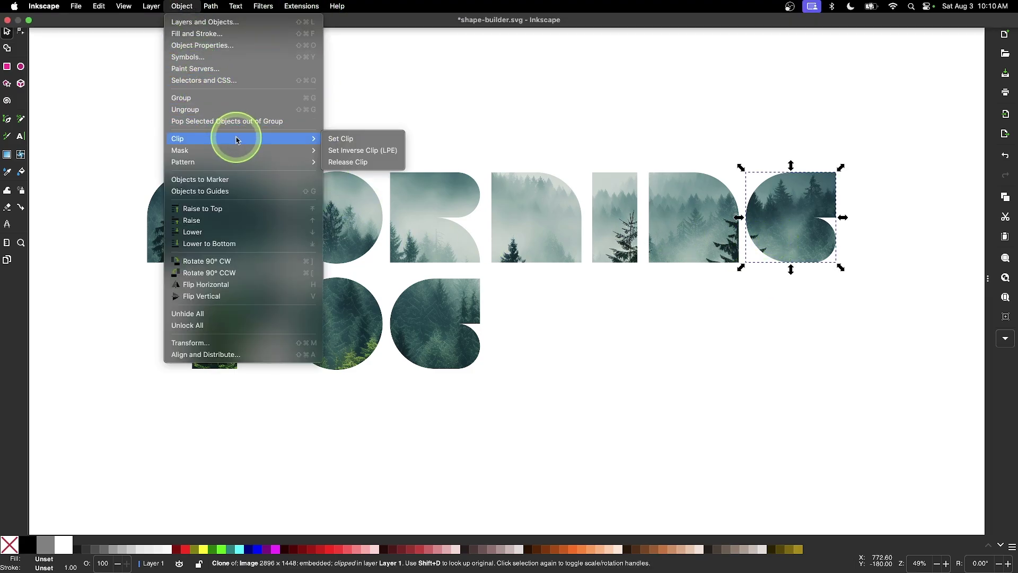
pyautogui.click(354, 160)
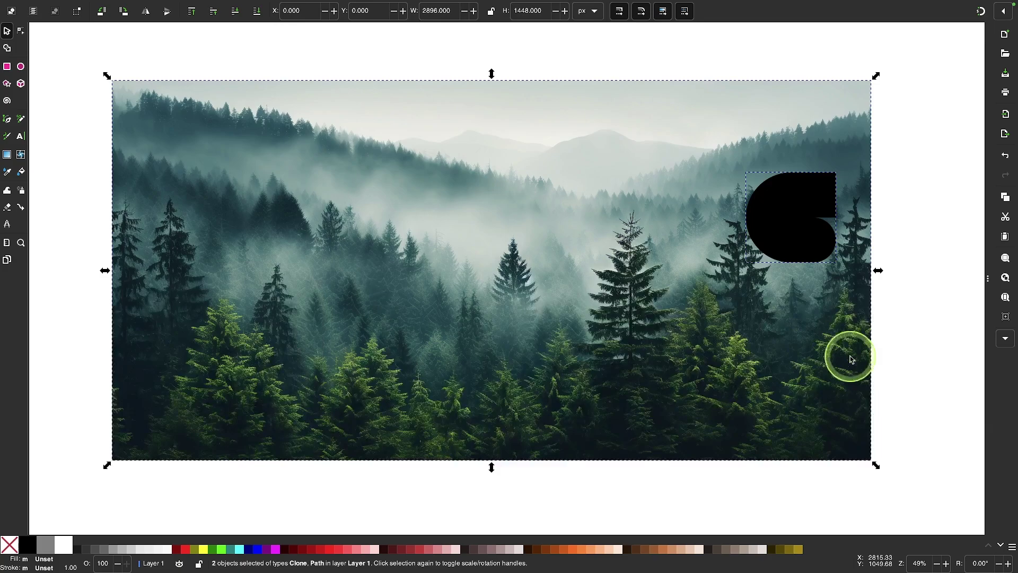
pyautogui.click(942, 195)
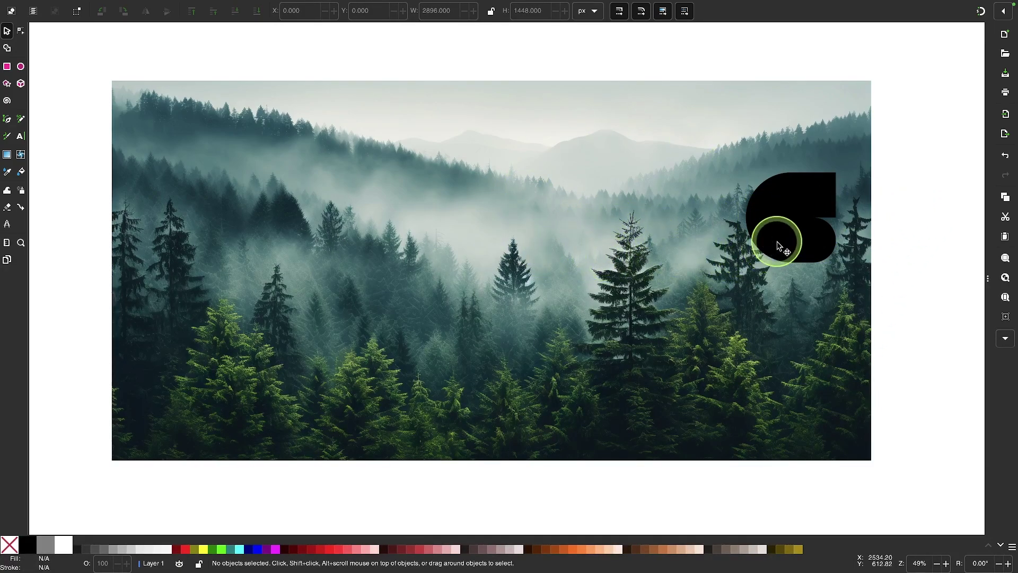
pyautogui.hotkey('ctrl', 'z')
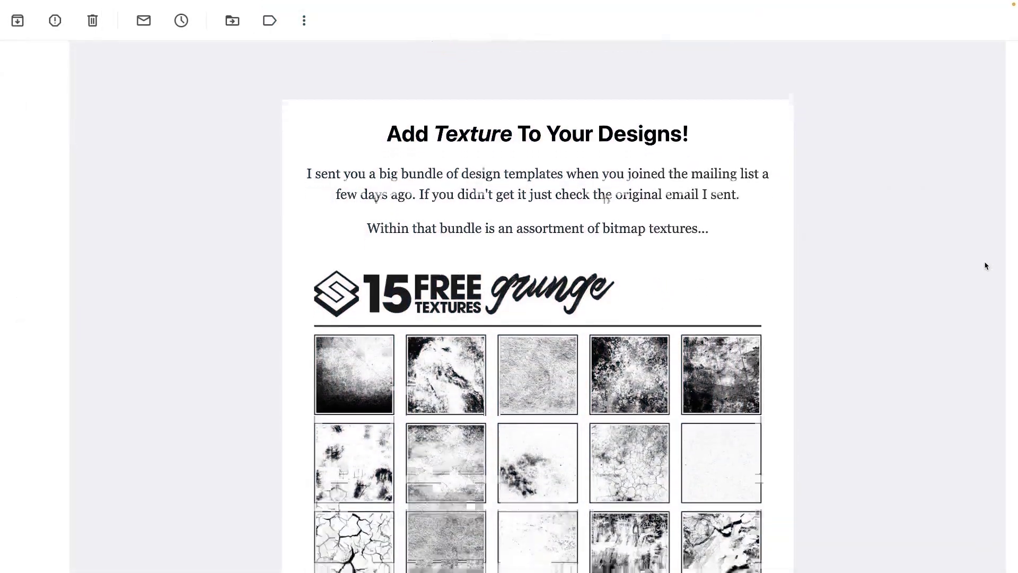
# Fill in the signup form's Email Address field with an e-mail address
pyautogui.scroll(-10, 986, 266)
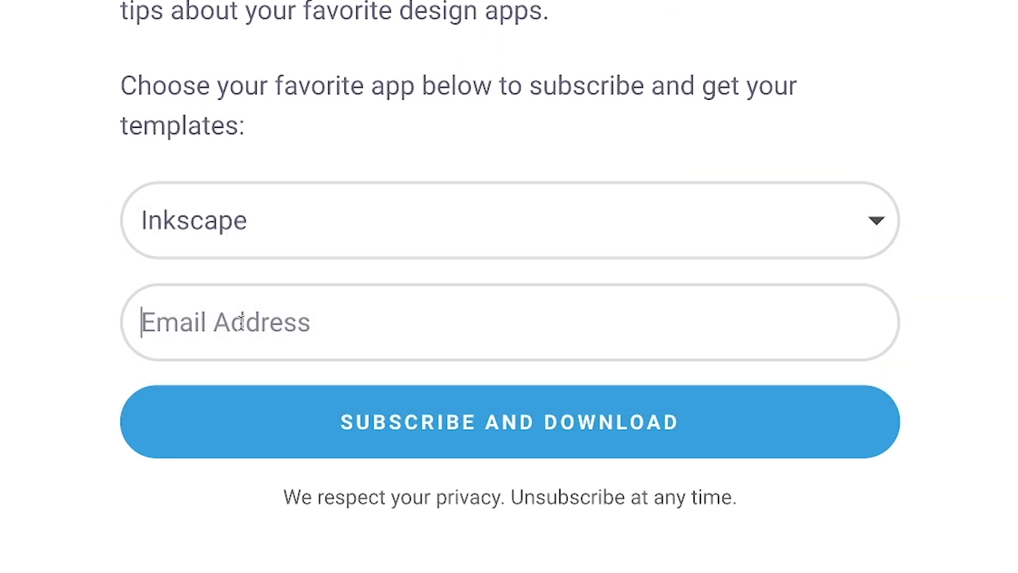
pyautogui.click(241, 322)
pyautogui.write('you@email.com')
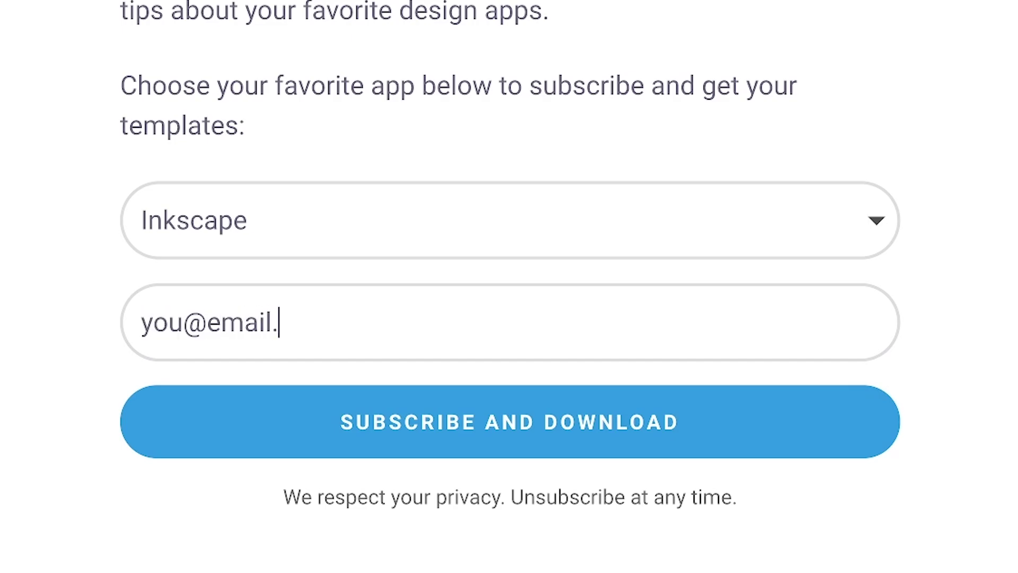